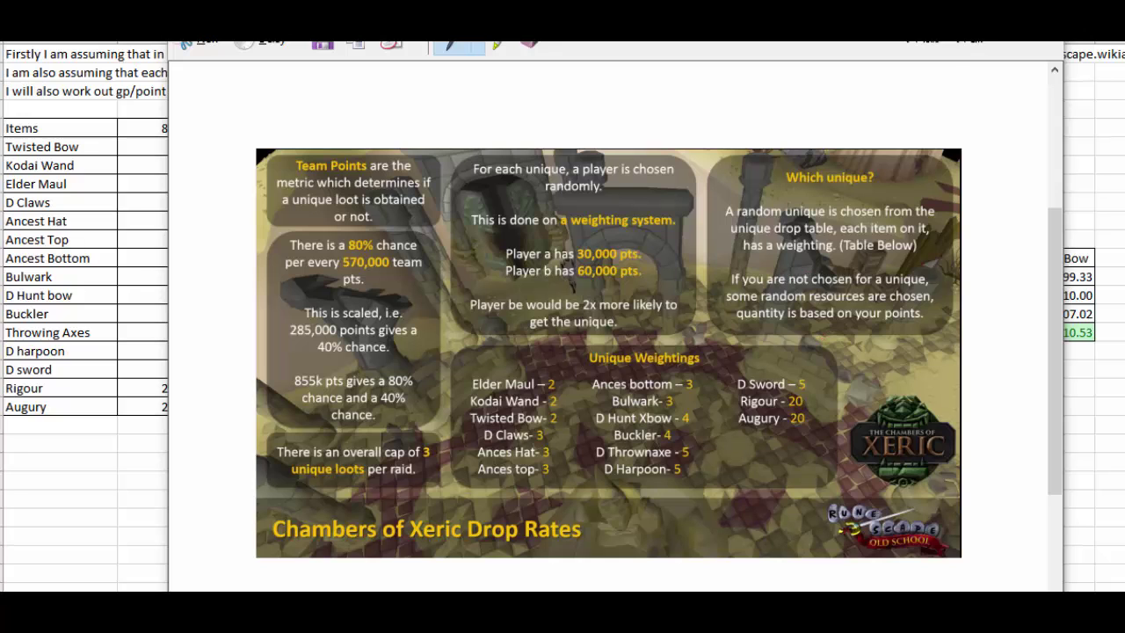
Close the Chambers of Xeric drop rates image and examine the item weightings and Current G.E Price values in the items table
key(alt+F4)
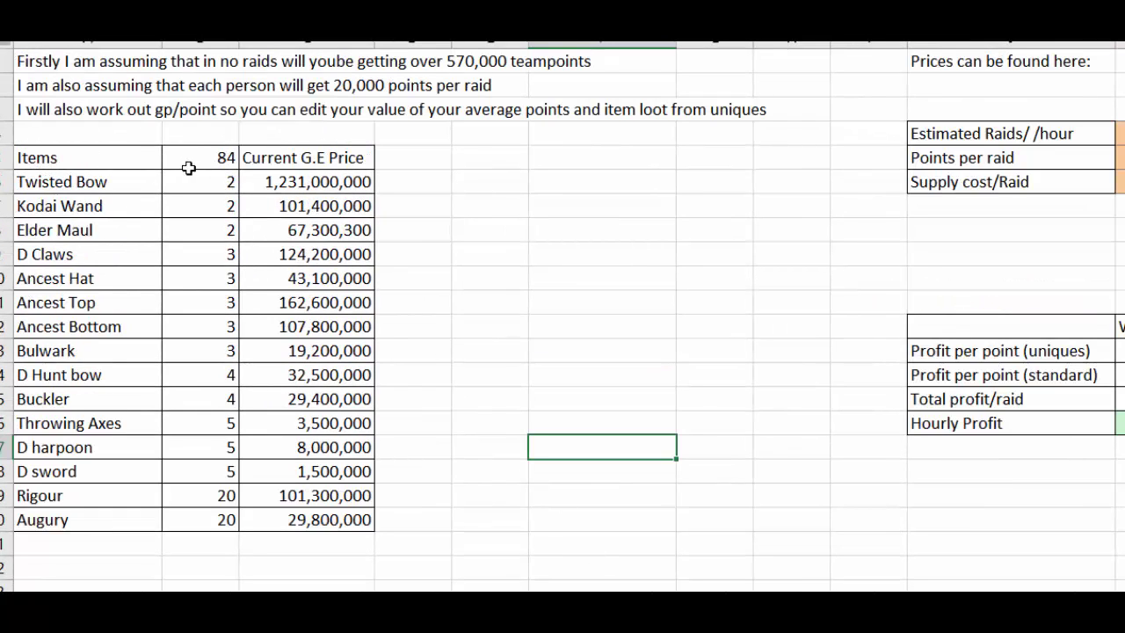
drag(231, 181, 229, 518)
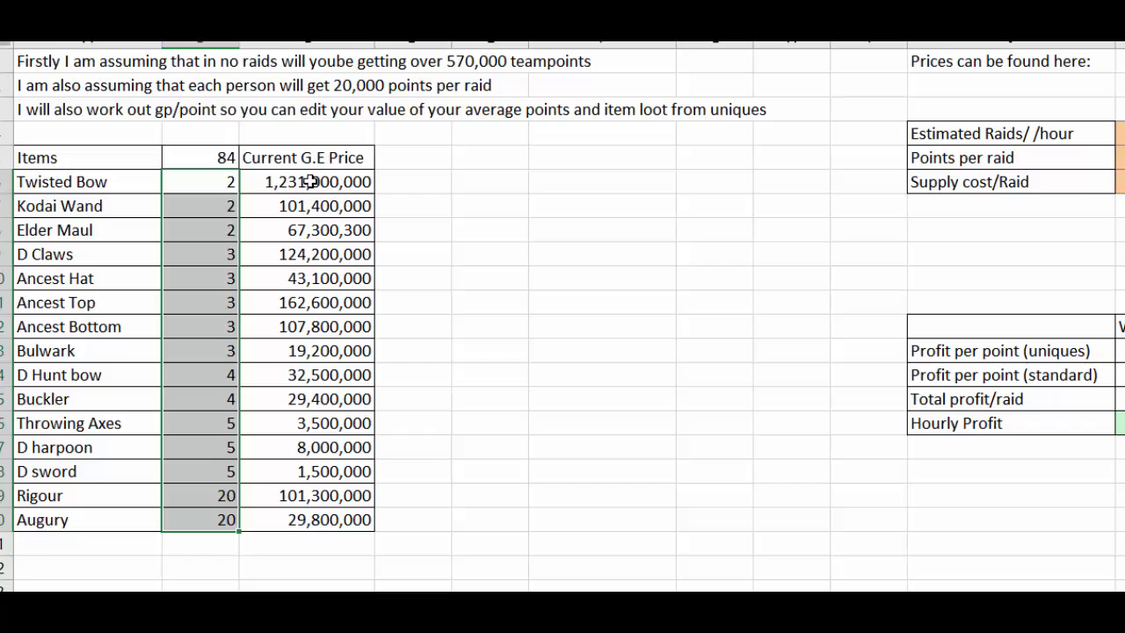
drag(309, 181, 308, 519)
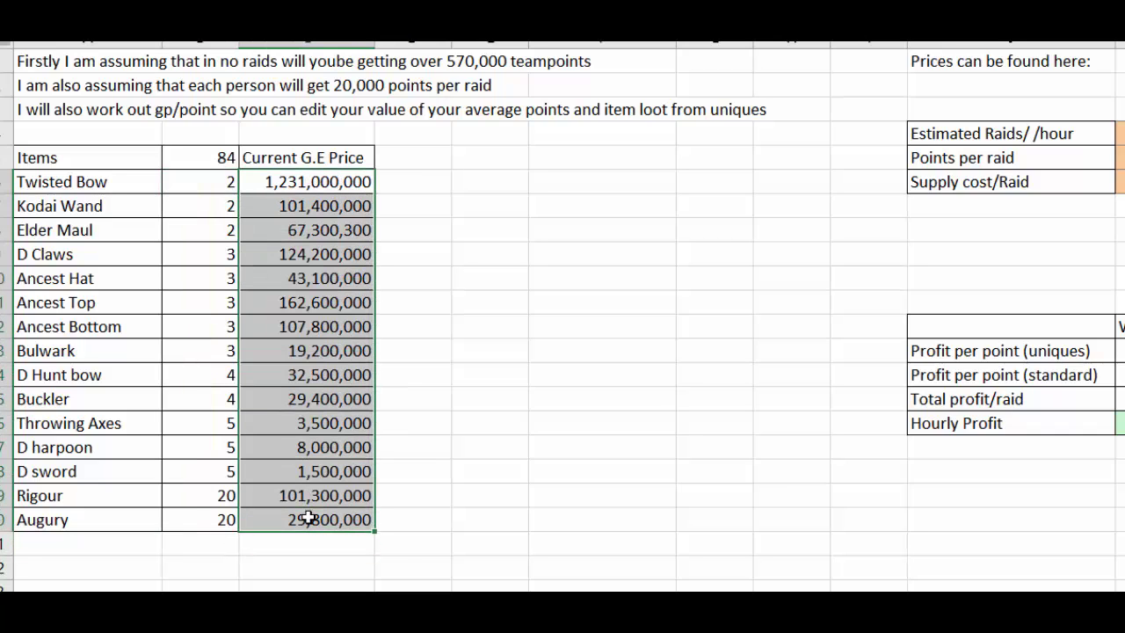
click(204, 158)
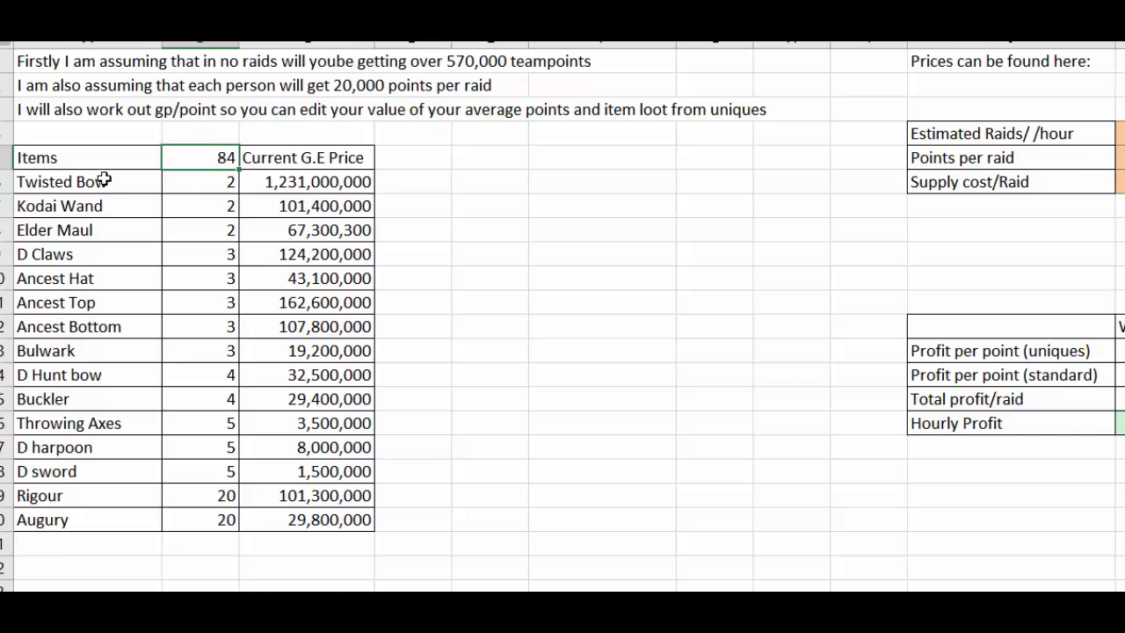
click(218, 182)
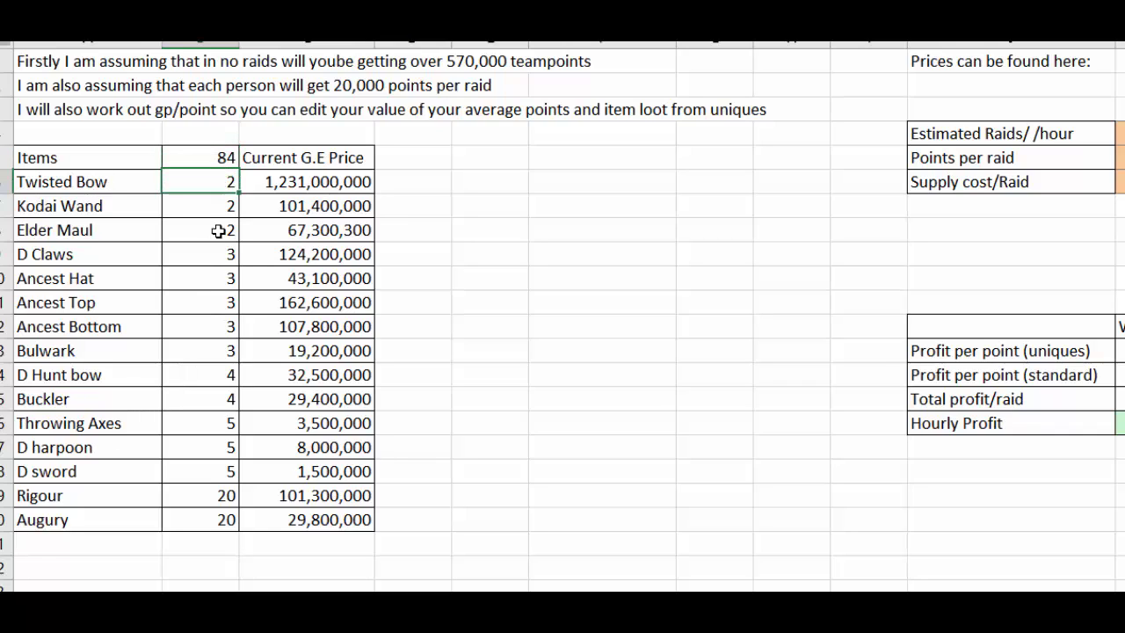
drag(218, 230, 221, 519)
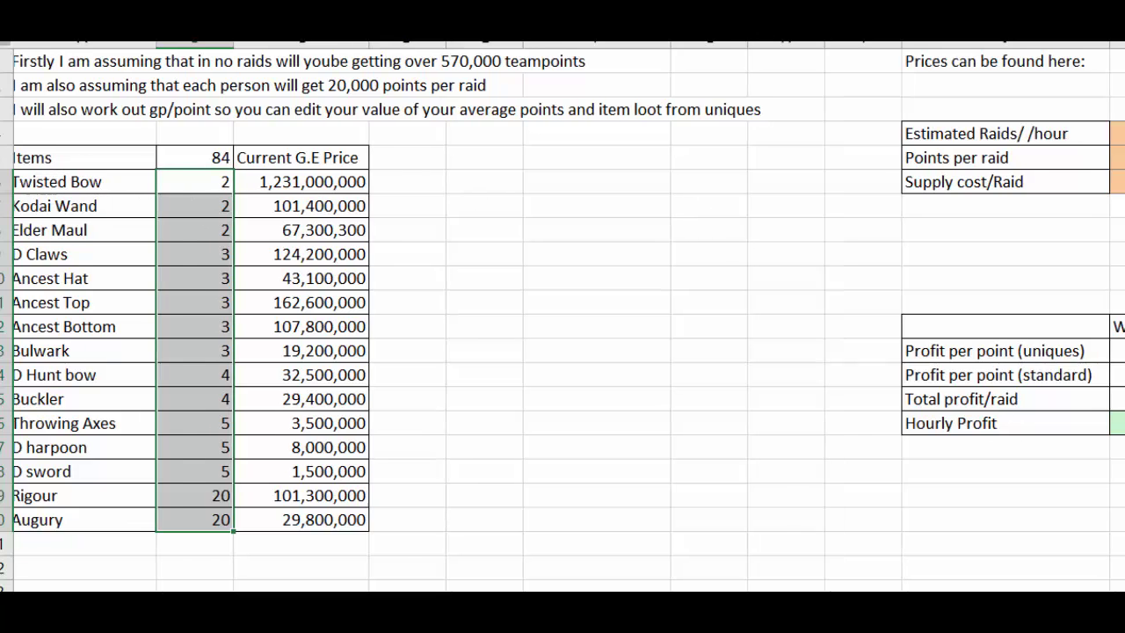
scroll(569, 316, right, 2)
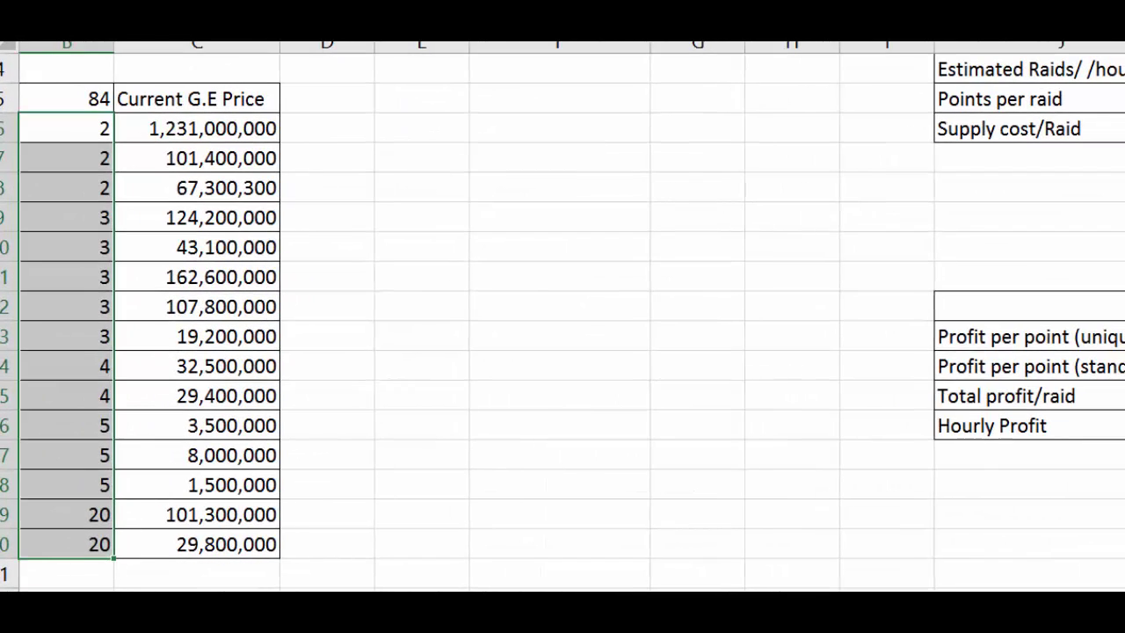
click(53, 519)
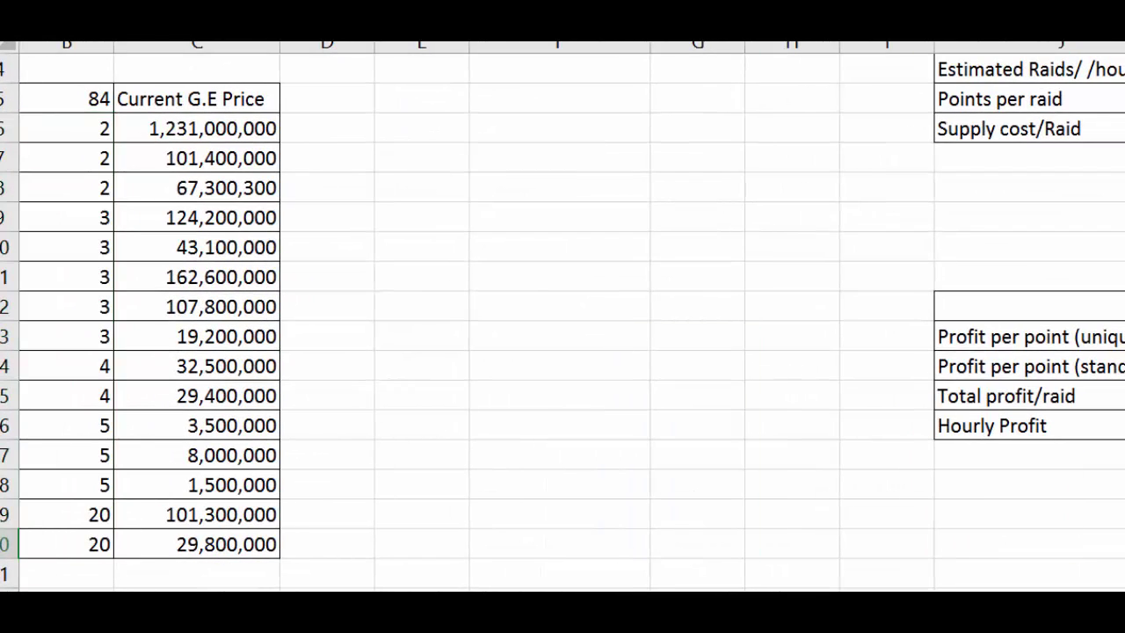
Examine the profit comparison with and without Twisted Bow and the raids per hour, points and supply cost assumptions
scroll(493, 549, right, 4)
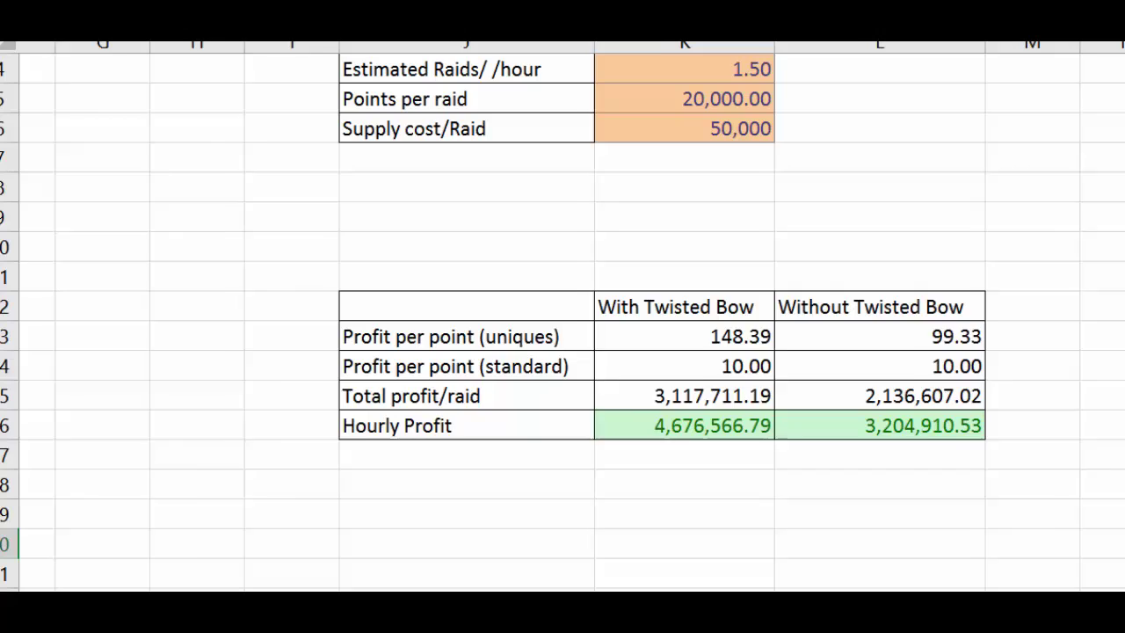
click(644, 301)
click(817, 307)
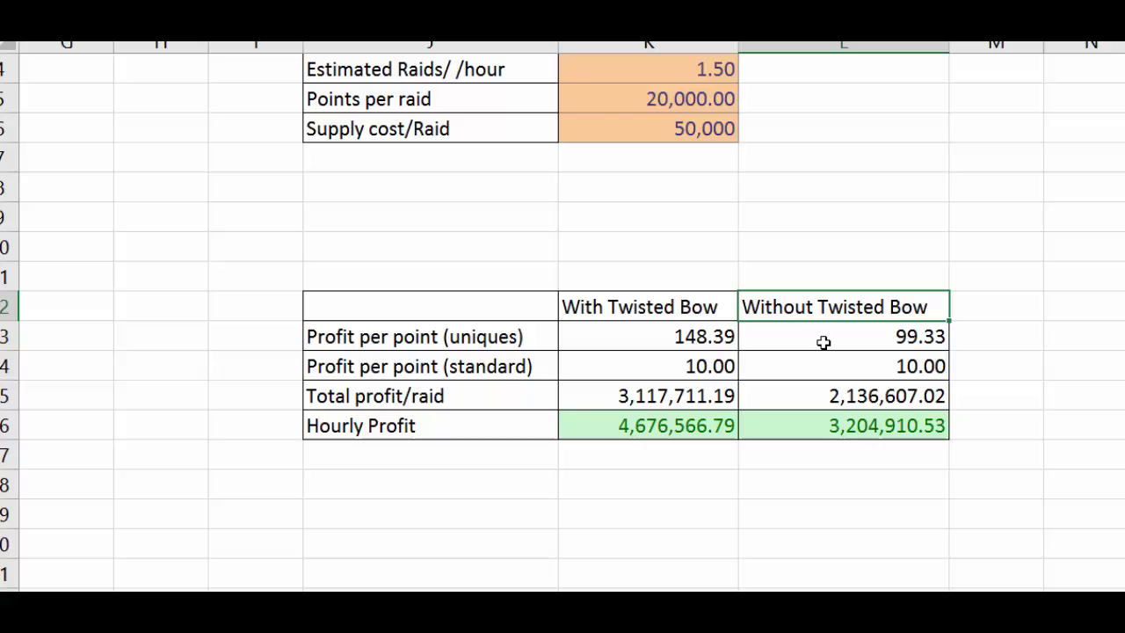
scroll(702, 367, up, 1)
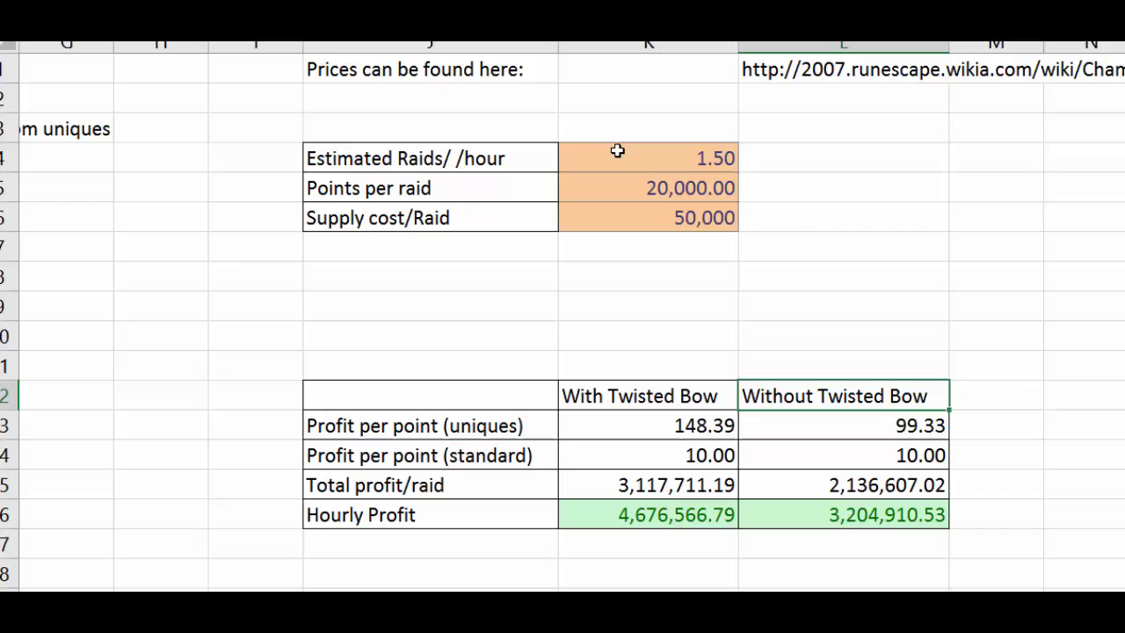
drag(615, 151, 659, 216)
click(901, 248)
click(687, 162)
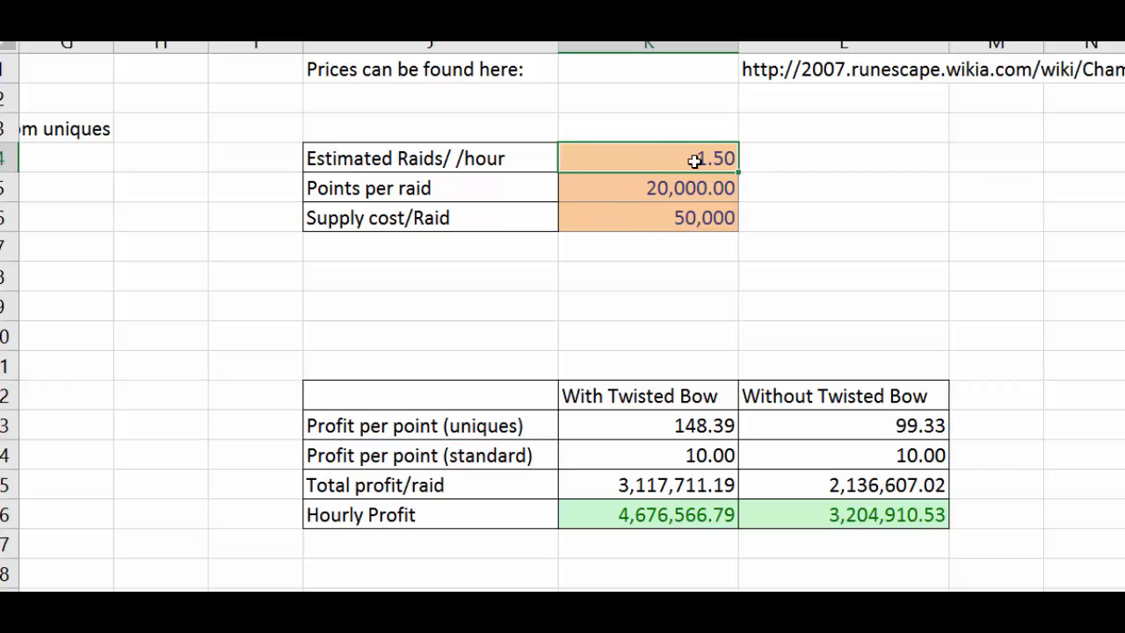
click(675, 192)
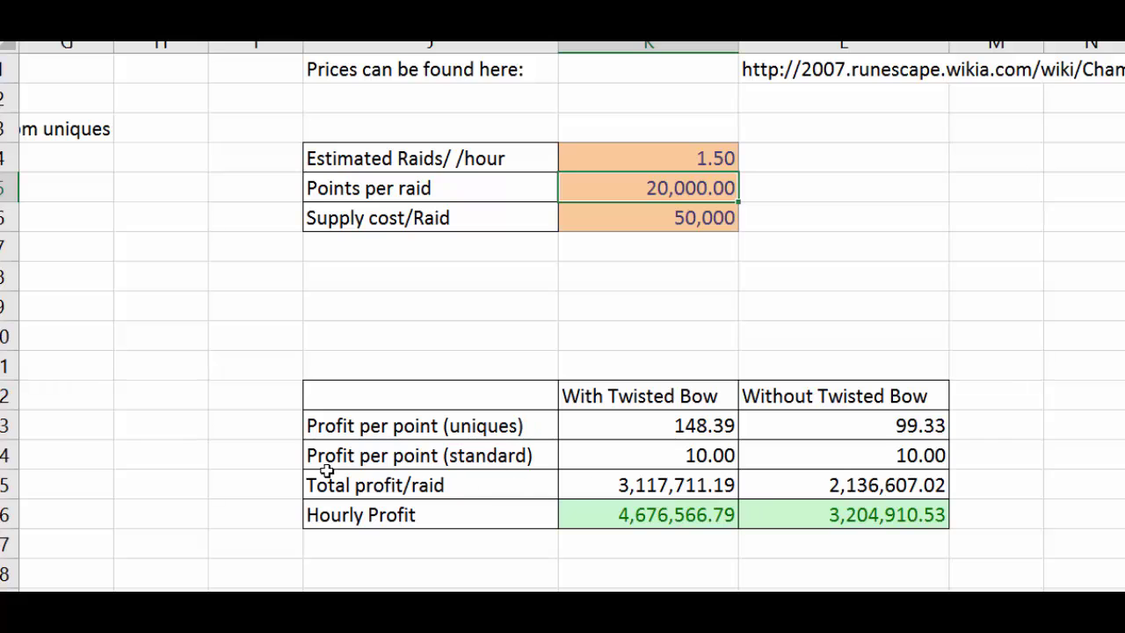
drag(215, 419, 1112, 376)
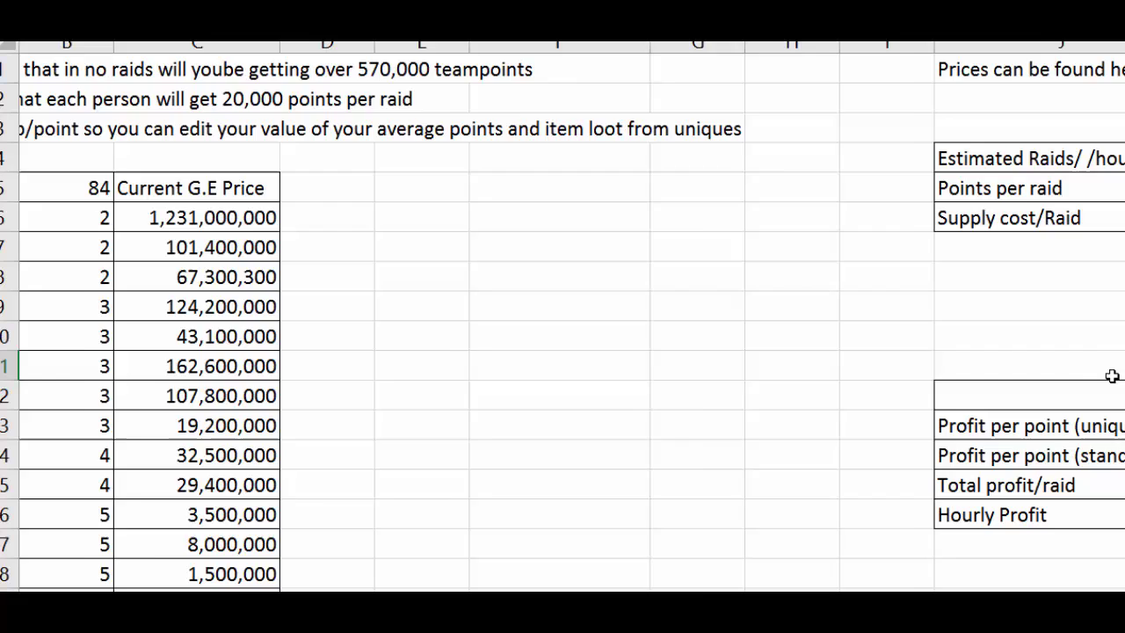
scroll(1112, 376, right, 5)
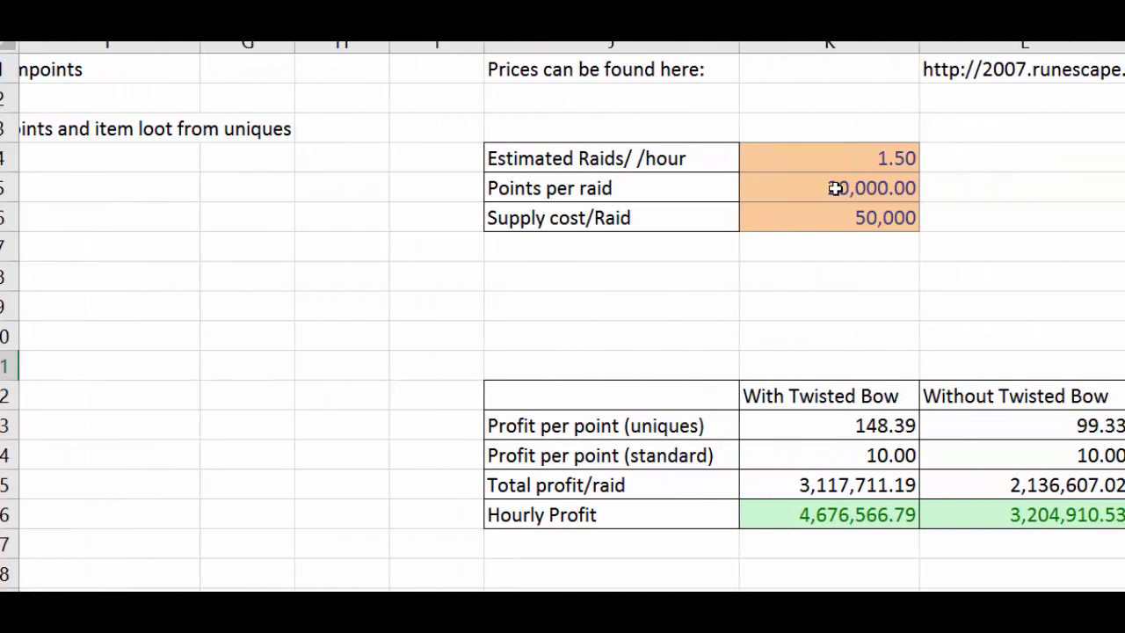
click(817, 223)
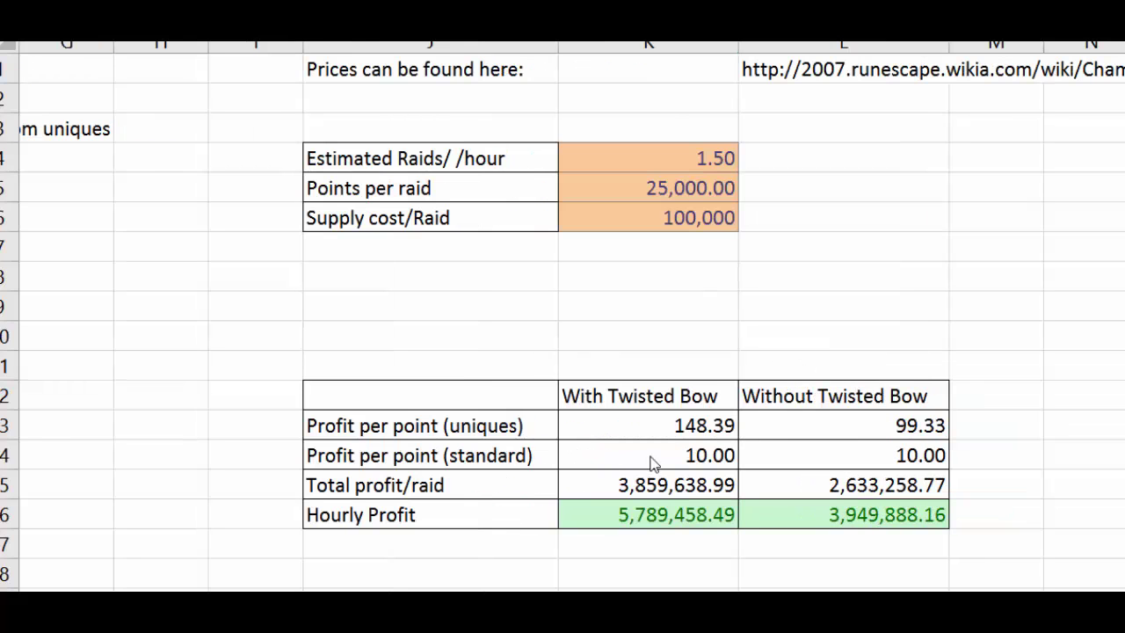
Apply the orange input-cell formatting to both Profit per point (standard) values, with and without Twisted Bow
click(651, 457)
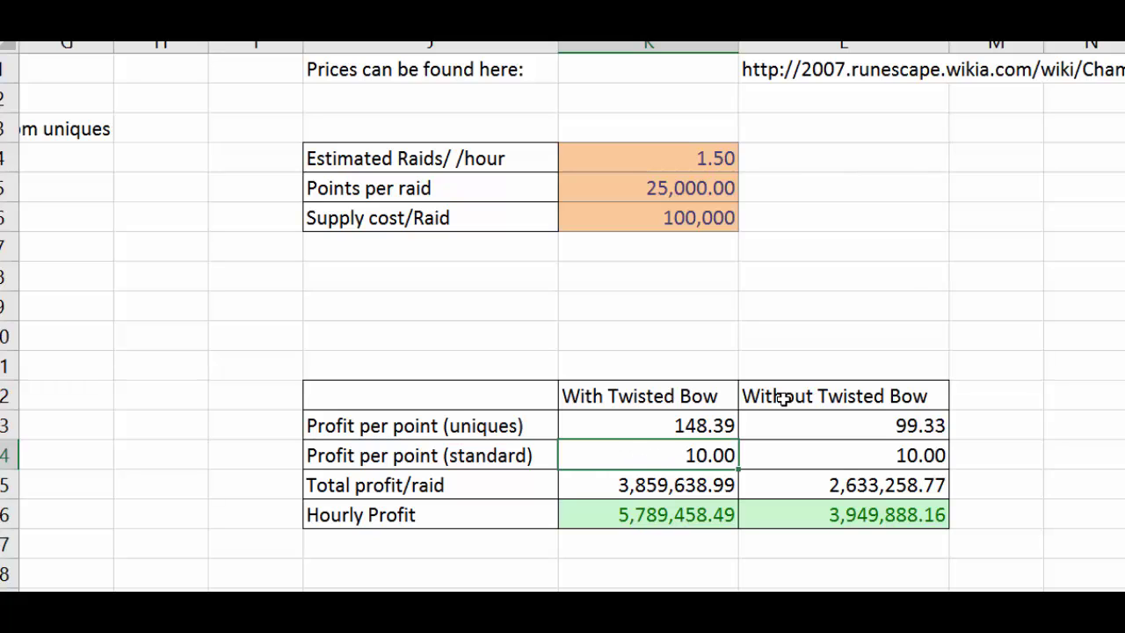
key(F4)
click(865, 455)
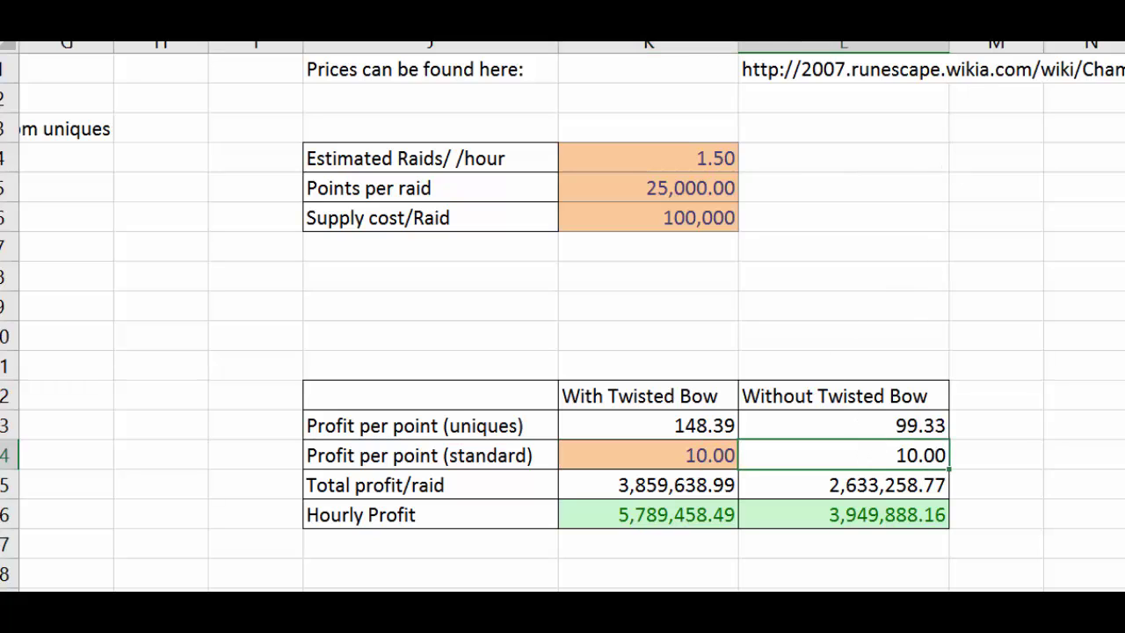
key(F4)
click(681, 424)
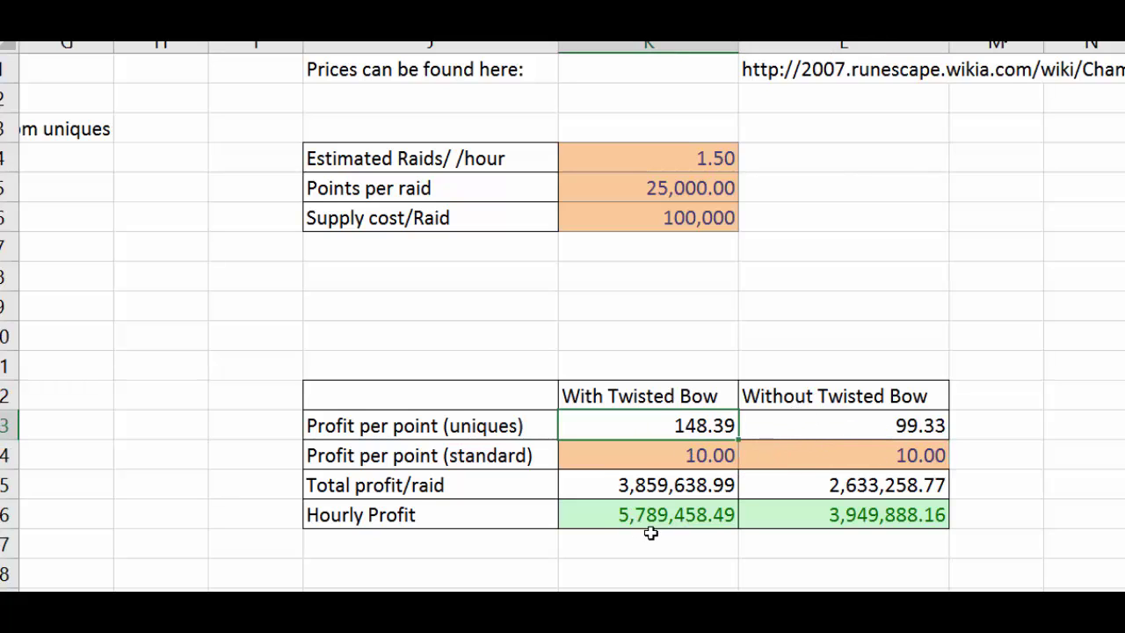
Set Profit per point (standard) to 15 for both the With Twisted Bow and Without Twisted Bow cases
click(719, 458)
text(15)
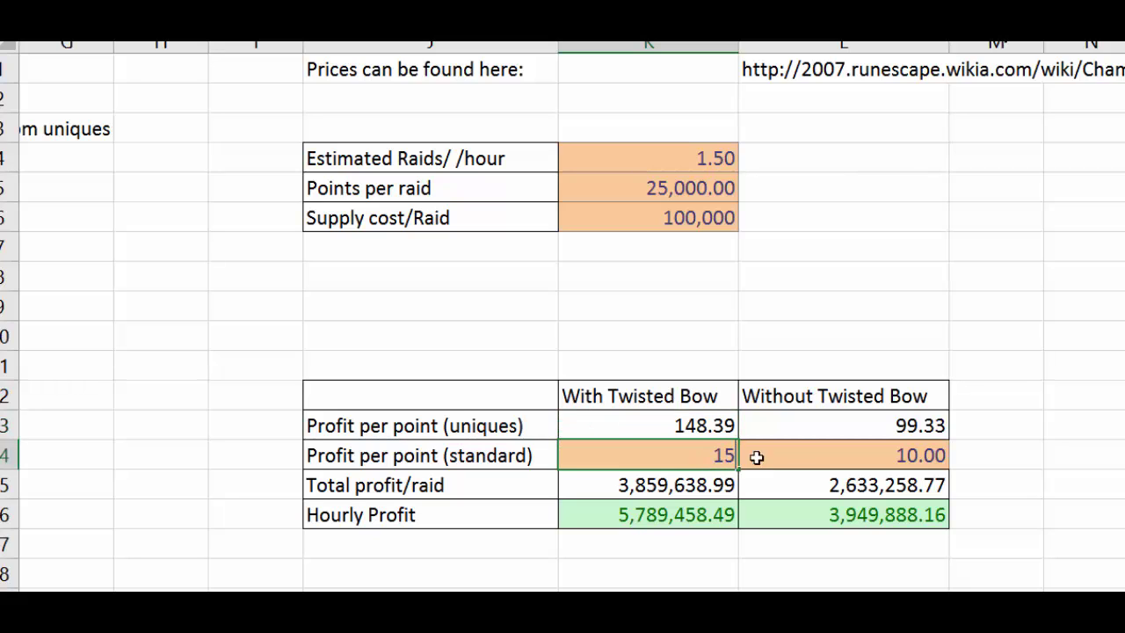
click(798, 454)
text(15)
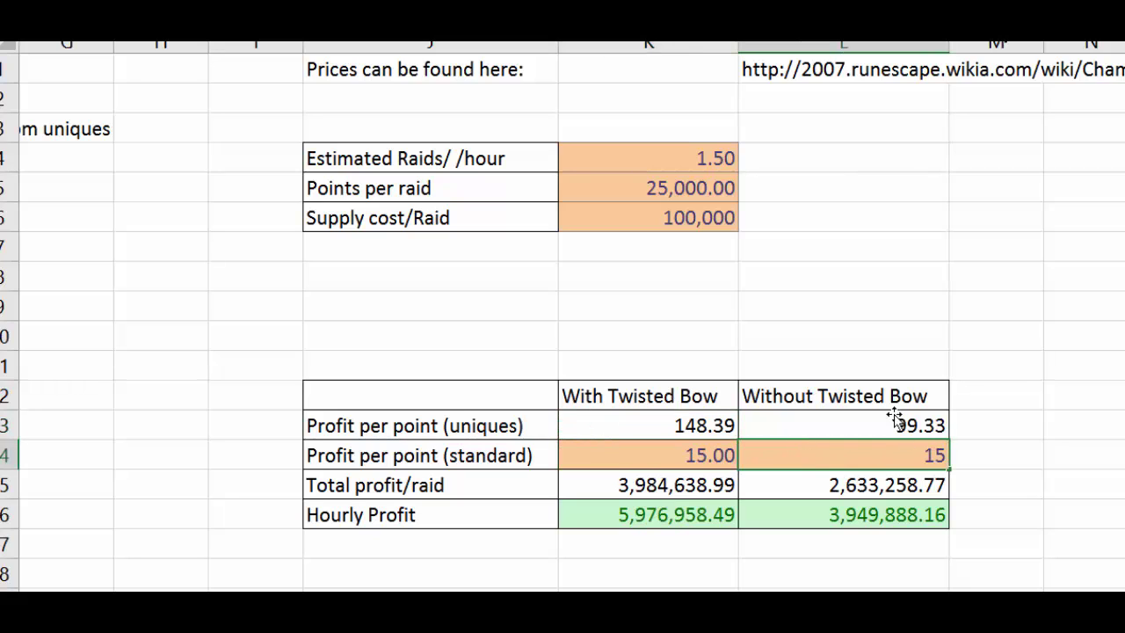
click(896, 423)
click(735, 465)
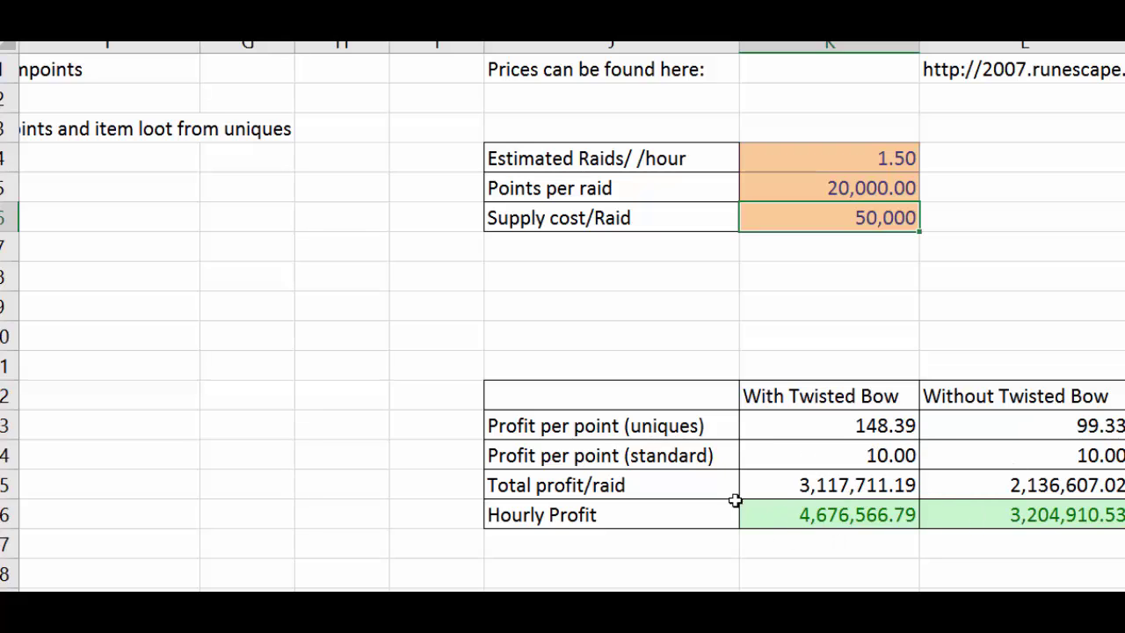
Set Points per raid to 25,000 and Supply cost/Raid to 250,000
click(843, 194)
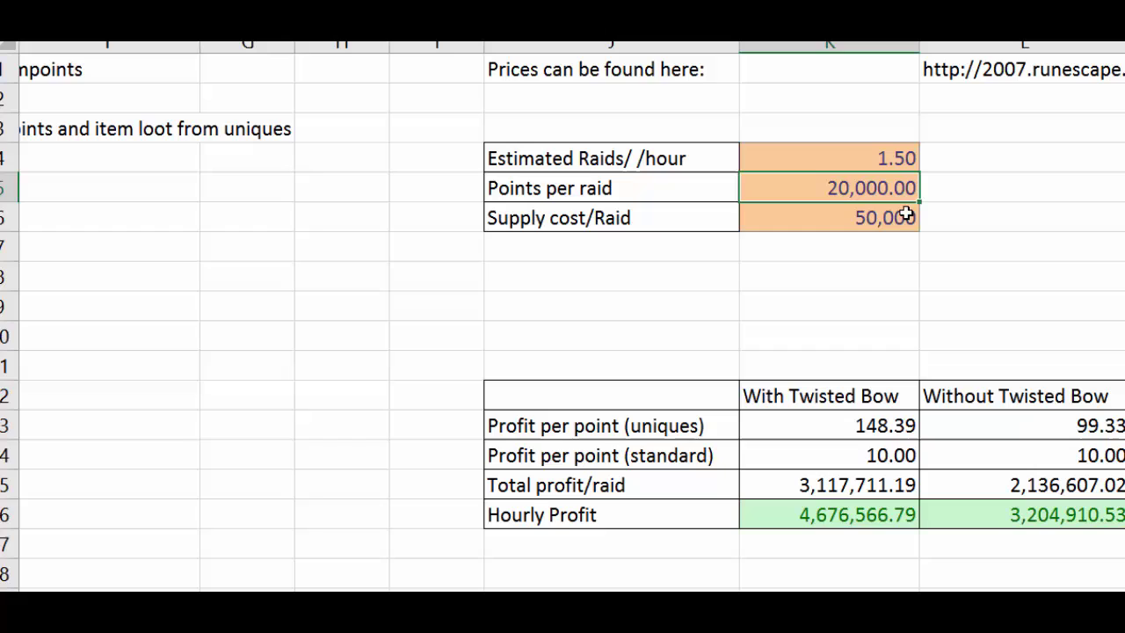
text(25,00)
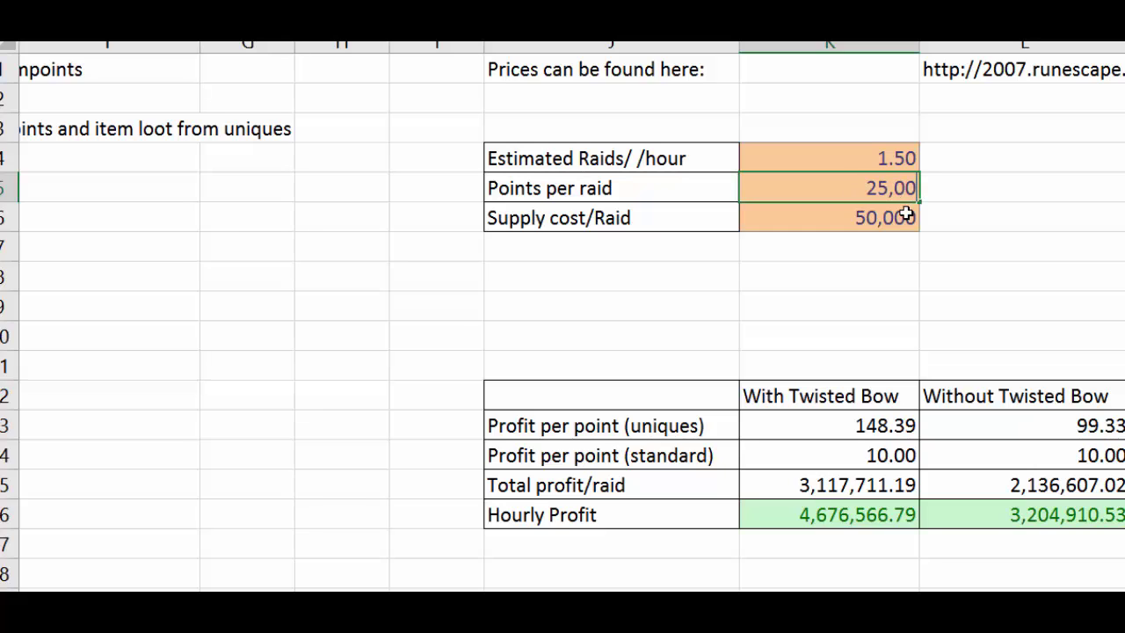
text(0)
key(Return)
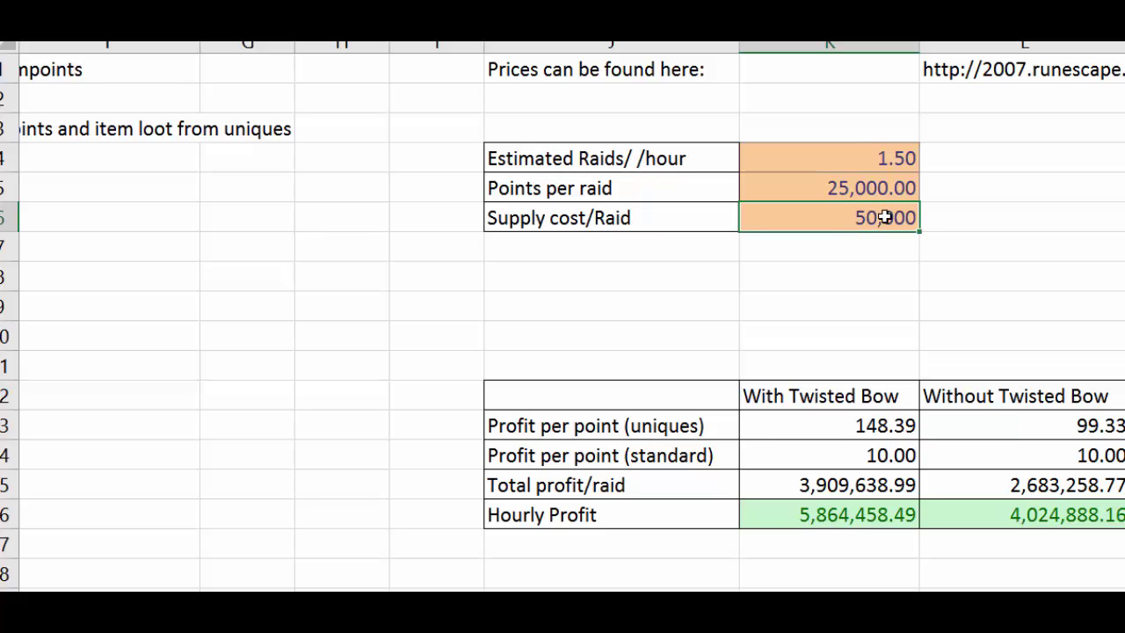
text(250,000)
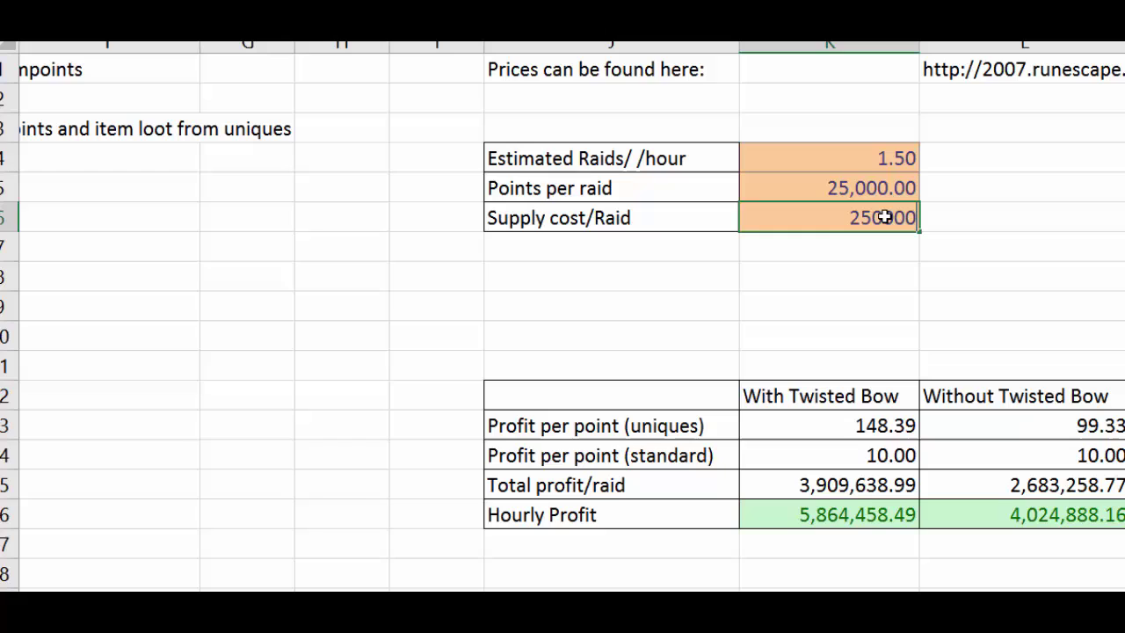
key(Return)
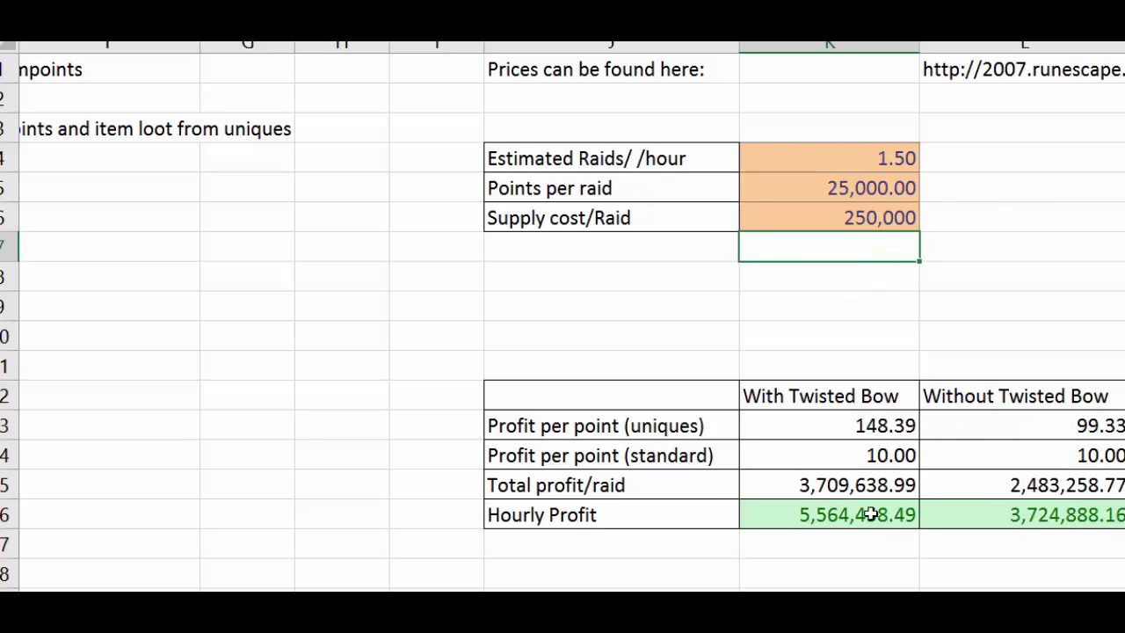
Set the estimated raids per hour to 5
click(890, 157)
text(5)
key(Return)
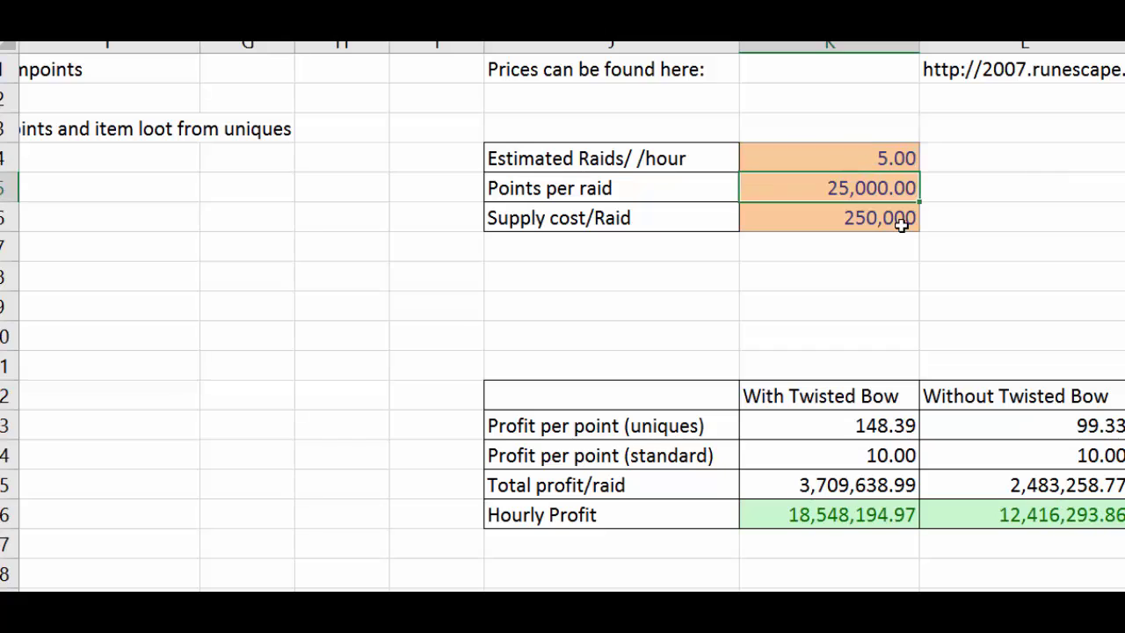
Set the estimated raids per hour to 1.5
click(886, 160)
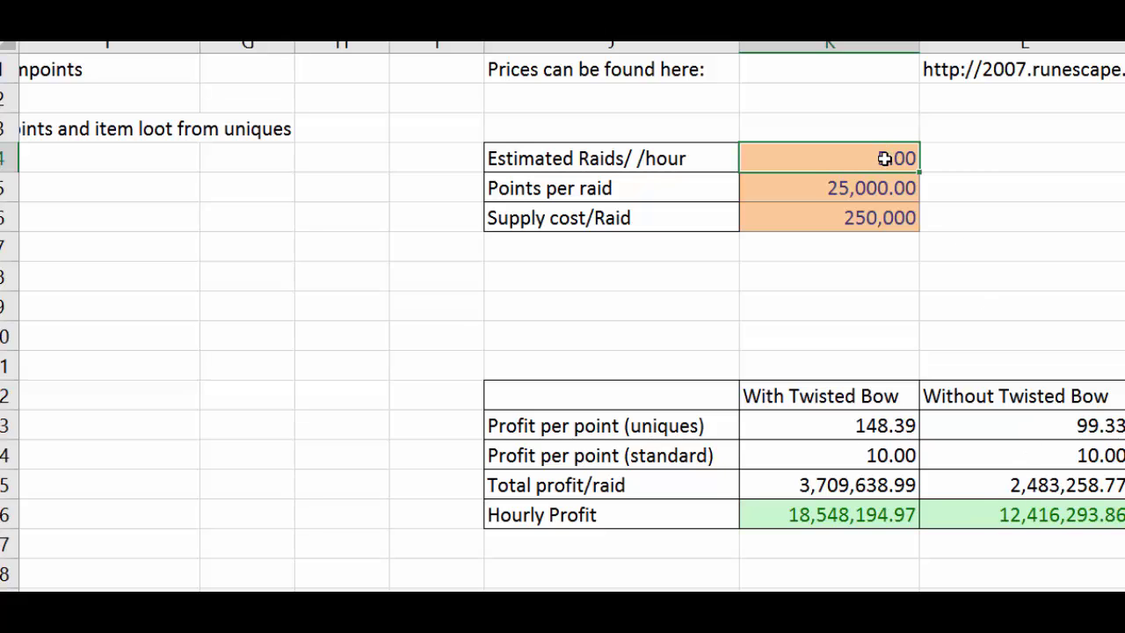
text(1.5)
key(Return)
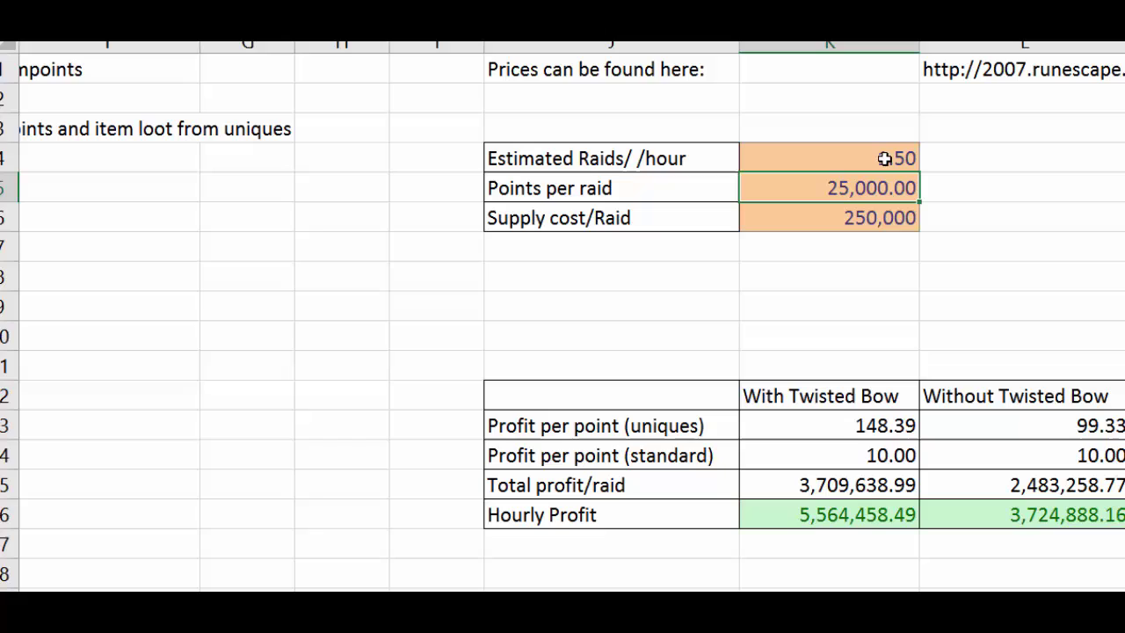
Clear and re-enter Points per raid as 25,000, and set Supply cost/Raid to 100,000
key(BackSpace)
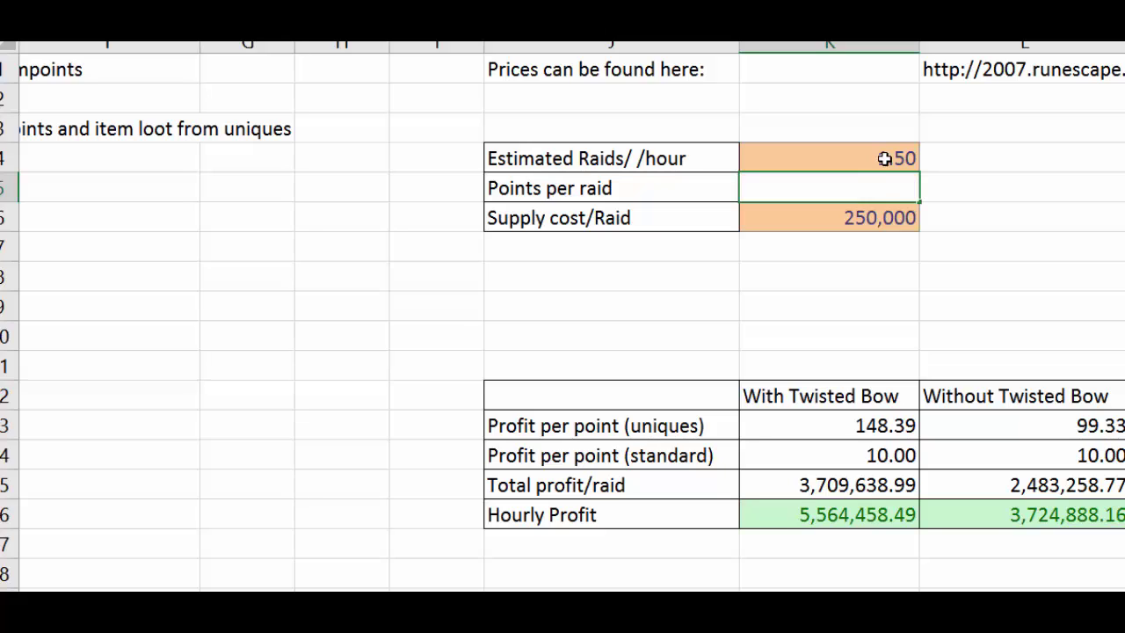
text(25,000)
key(Return)
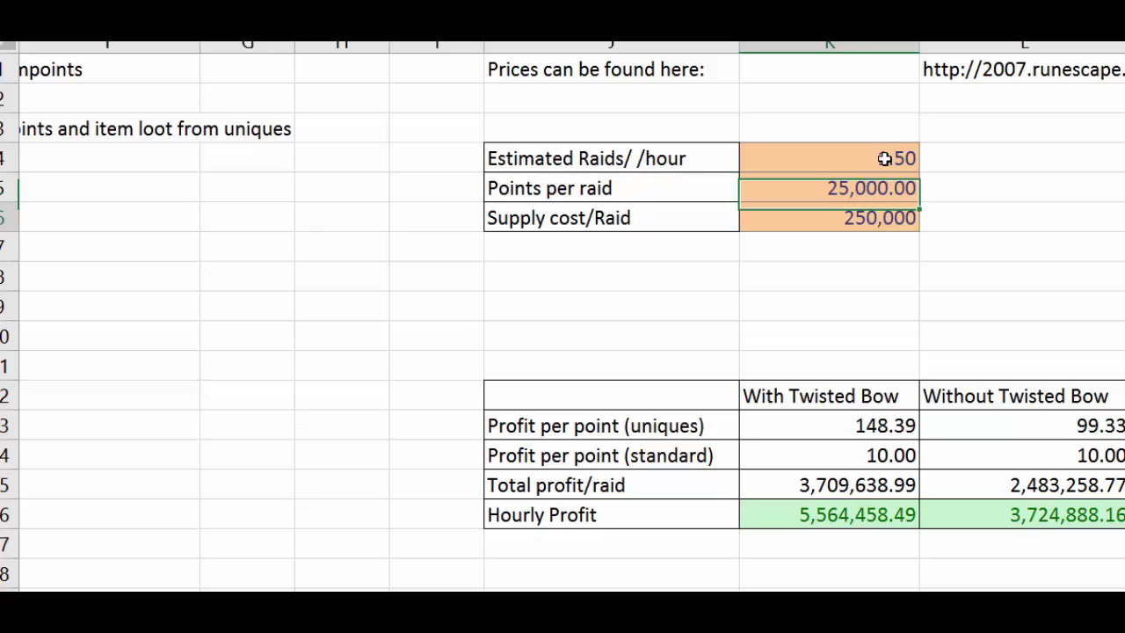
text(100)
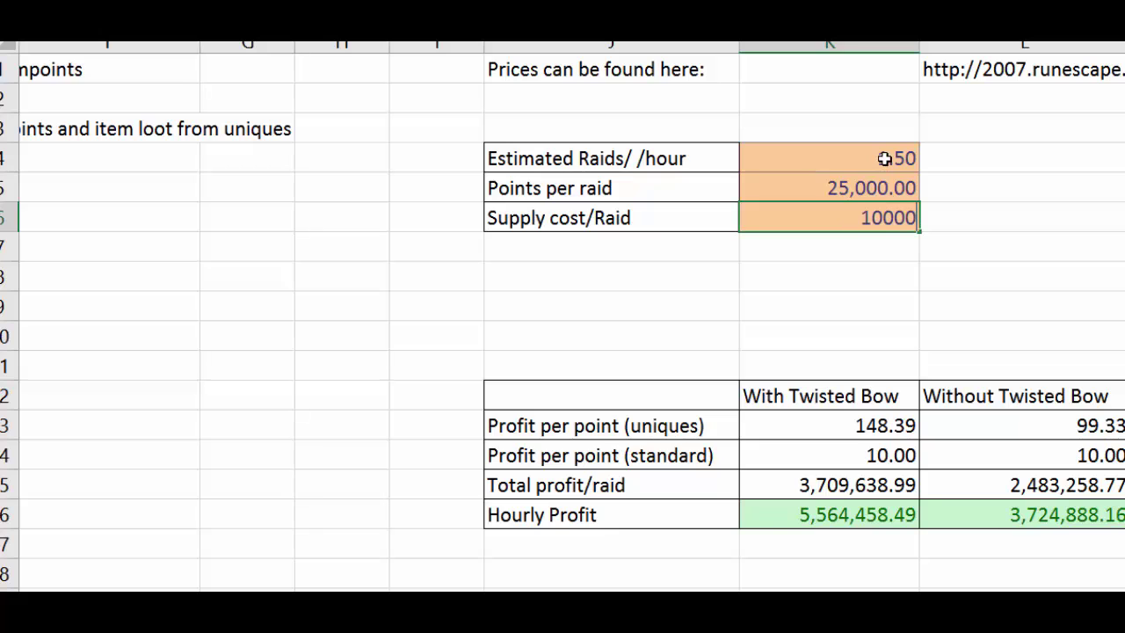
key(Return)
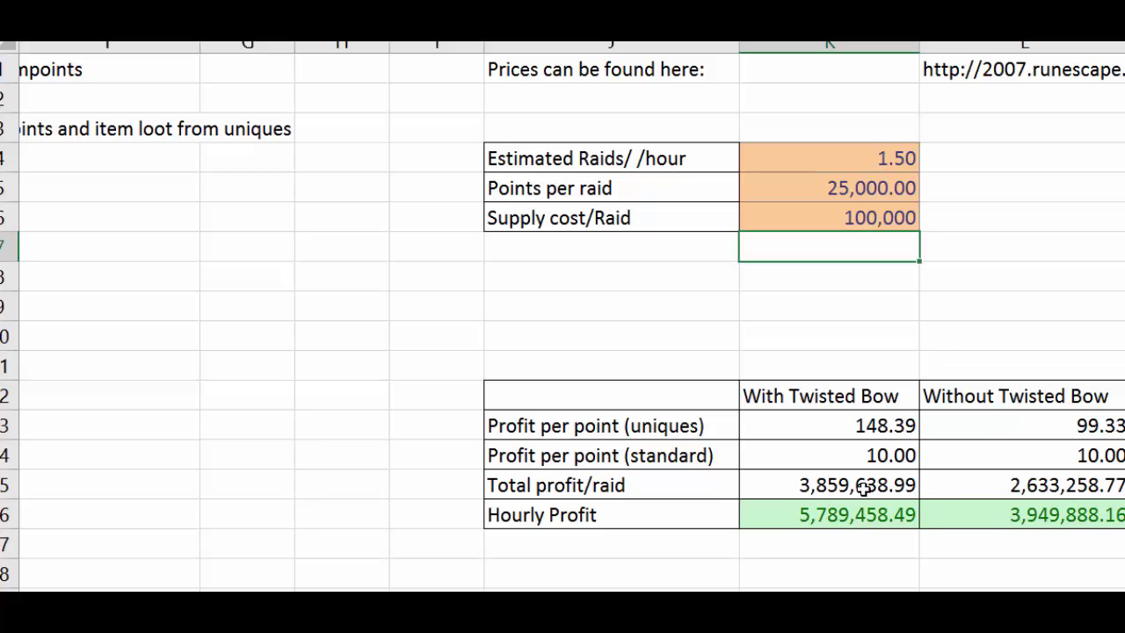
Review the item prices under Current G.E Price by selecting the list from Twisted Bow through D sword, and single out the Twisted Bow price
drag(9, 486, 10, 444)
scroll(176, 395, left, 5)
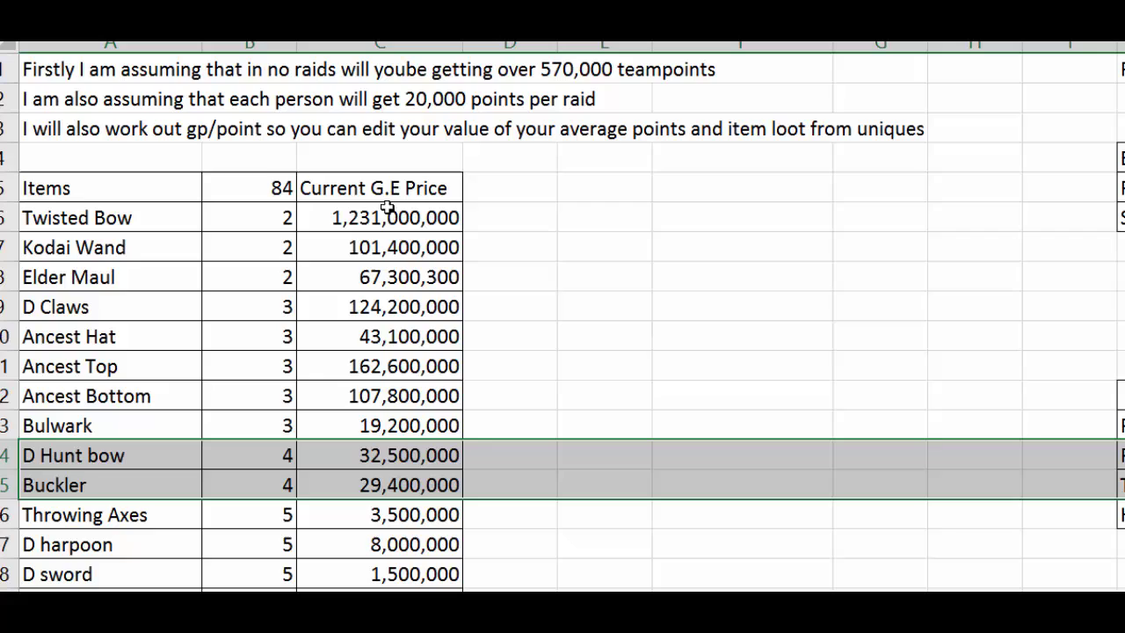
drag(387, 217, 395, 587)
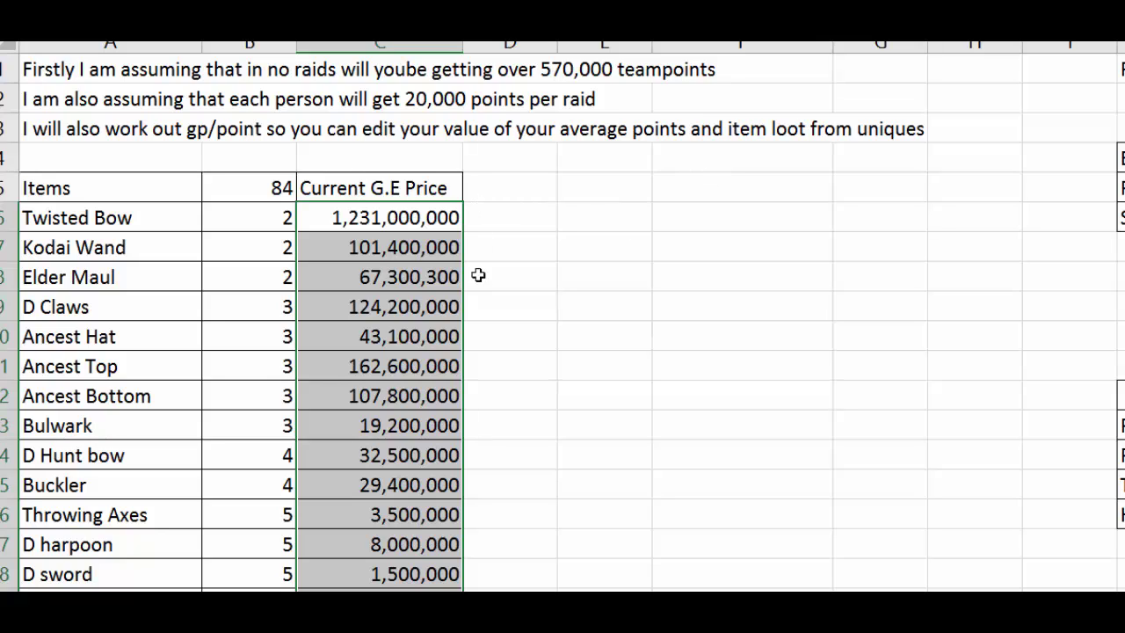
click(413, 217)
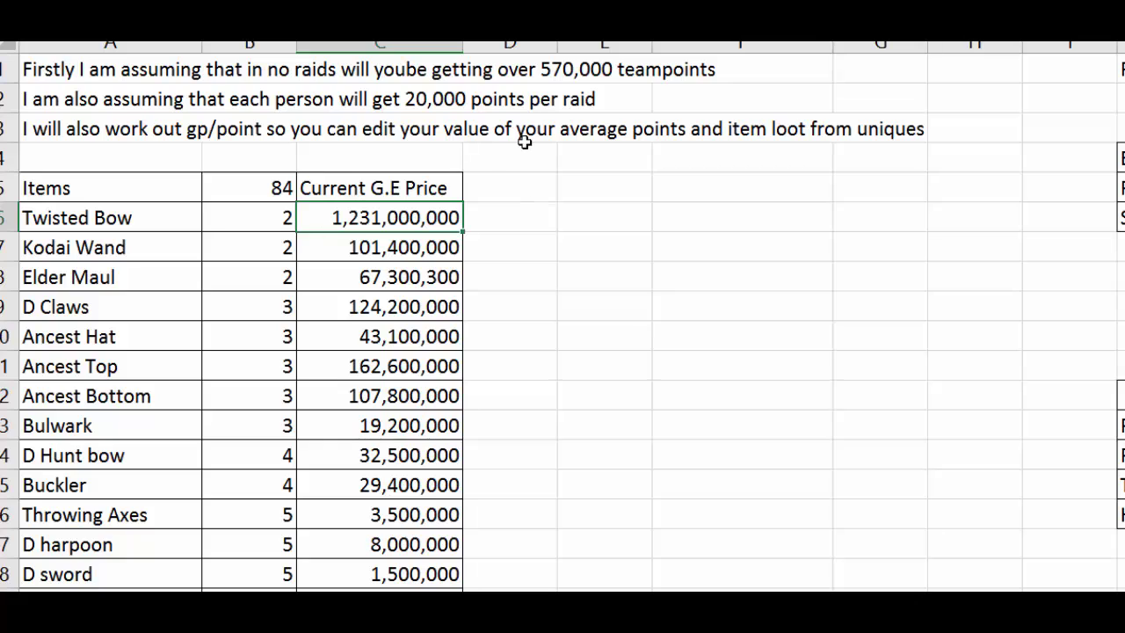
Return to the raid assumptions and examine the profit table with and without the Twisted Bow
click(522, 359)
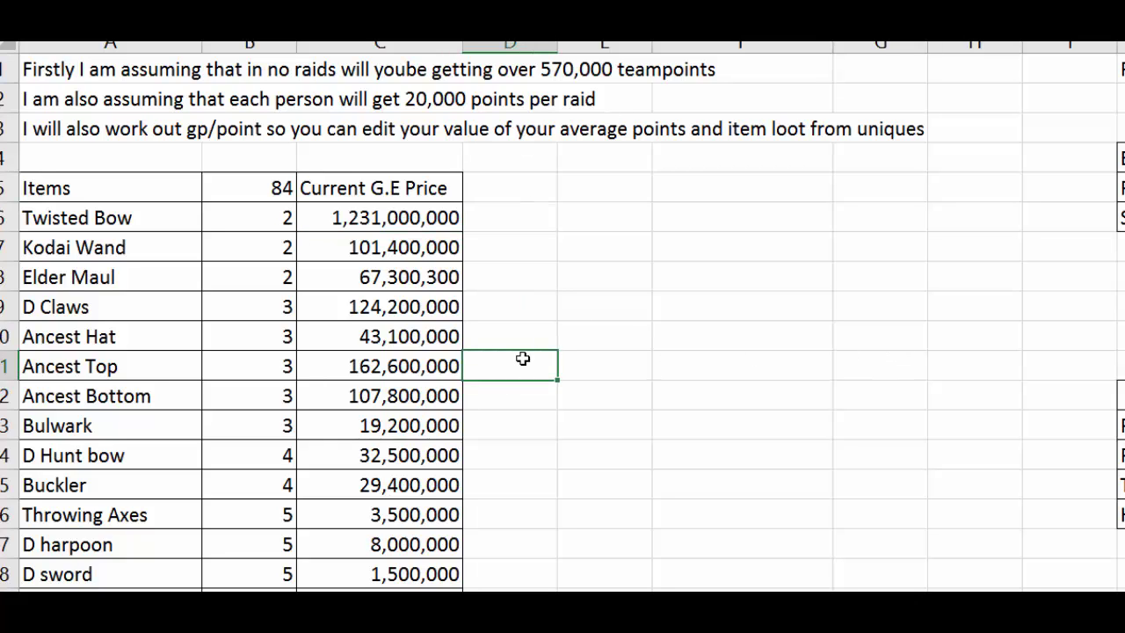
key(Right)
key(Right)
key(Right)
key(Right)
key(Right)
key(Right)
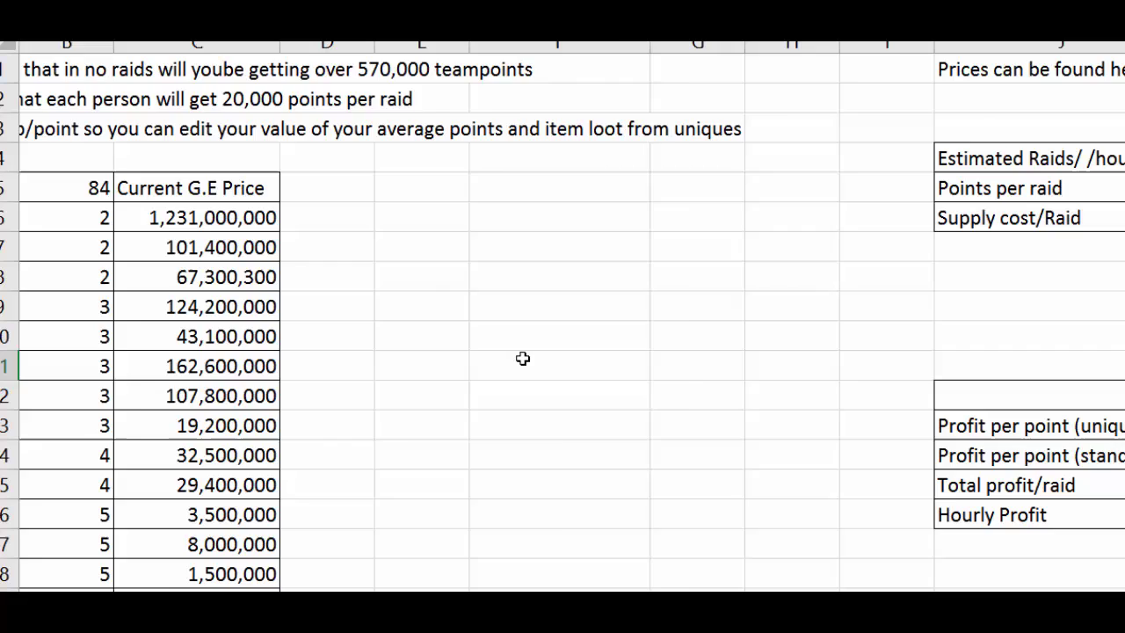
scroll(522, 359, right, 5)
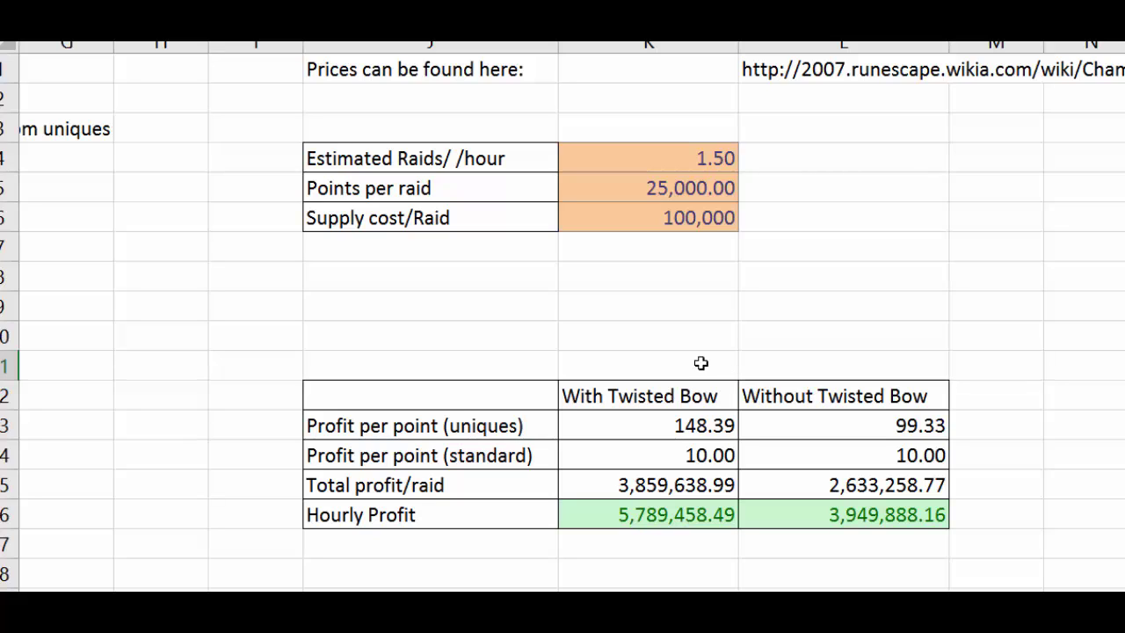
click(599, 273)
click(530, 280)
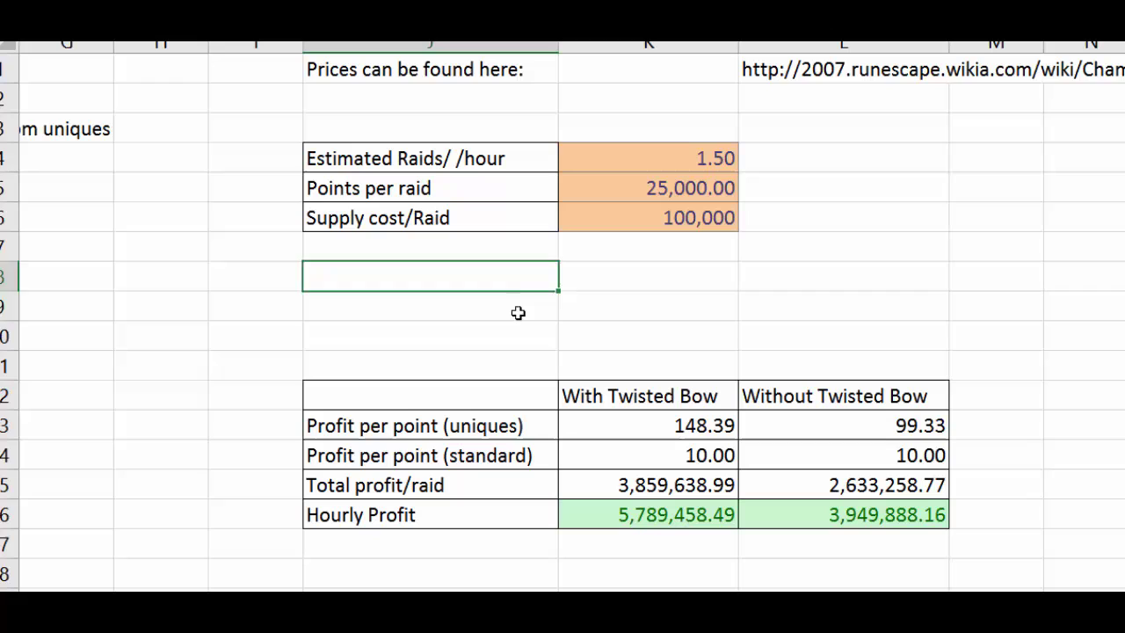
click(665, 319)
drag(657, 254, 610, 282)
click(498, 299)
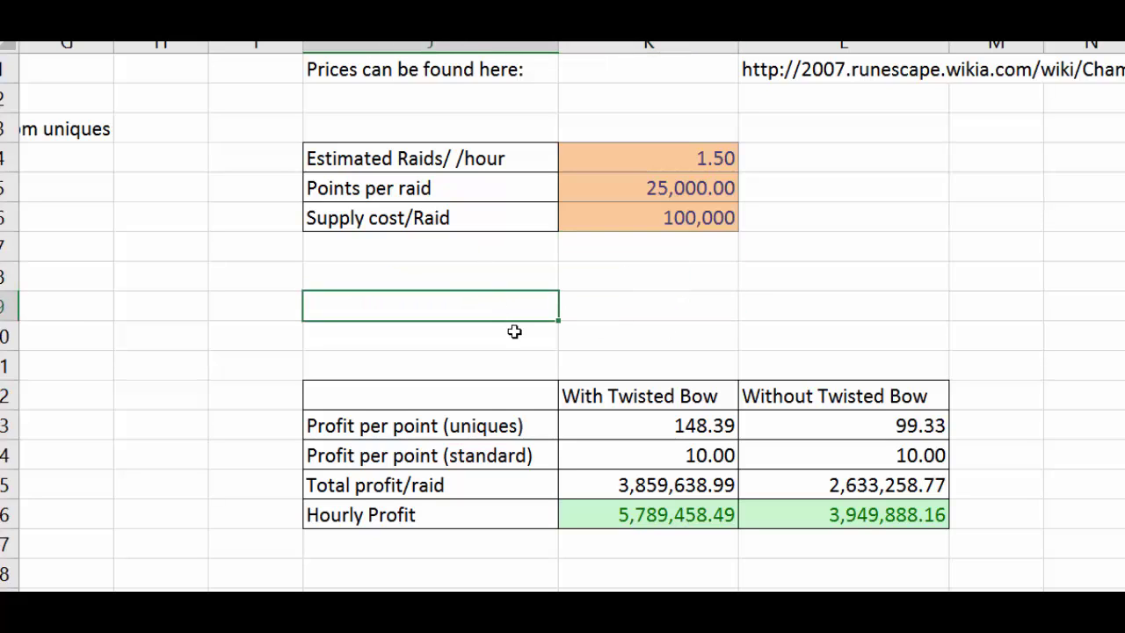
Review the three editable raid assumptions, and select the per-point and per-raid profit figures for both Twisted Bow cases
drag(663, 162, 665, 209)
click(668, 246)
key(Up)
key(Up)
key(Up)
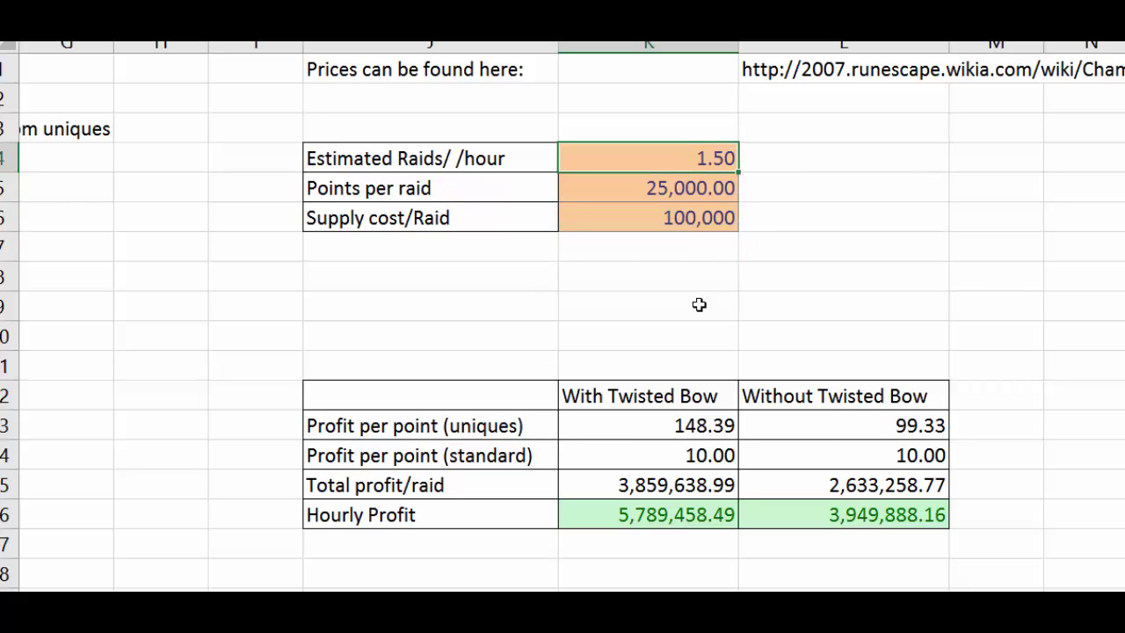
drag(665, 428, 826, 490)
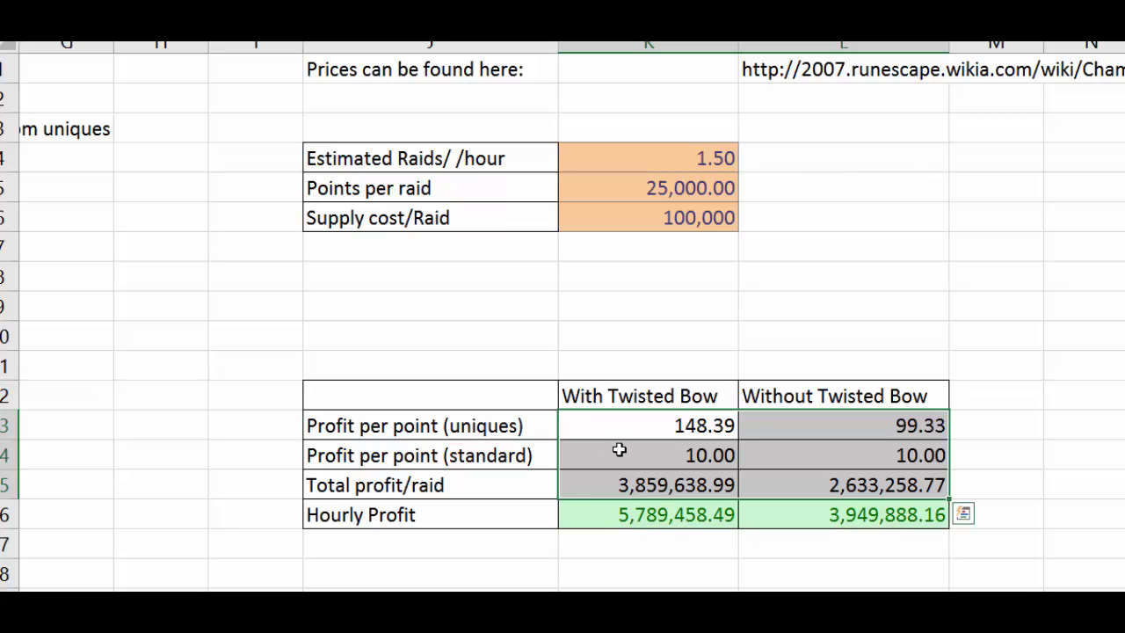
Go back to the item table and select the Current G.E Price values from Twisted Bow downward
click(188, 314)
key(Left)
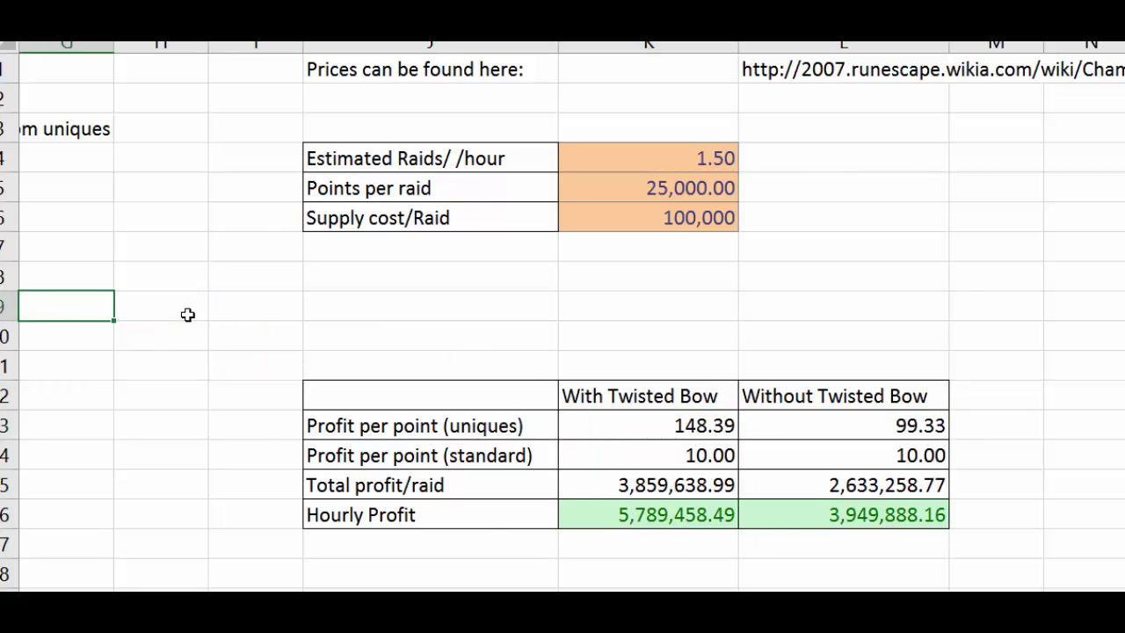
key(Home)
drag(397, 217, 386, 587)
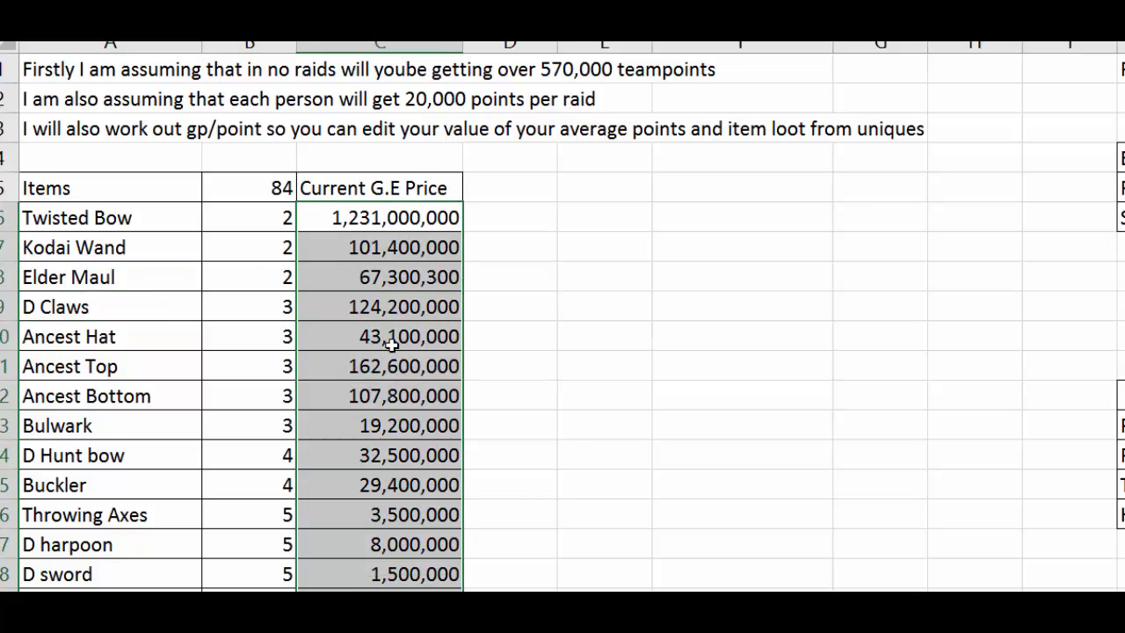